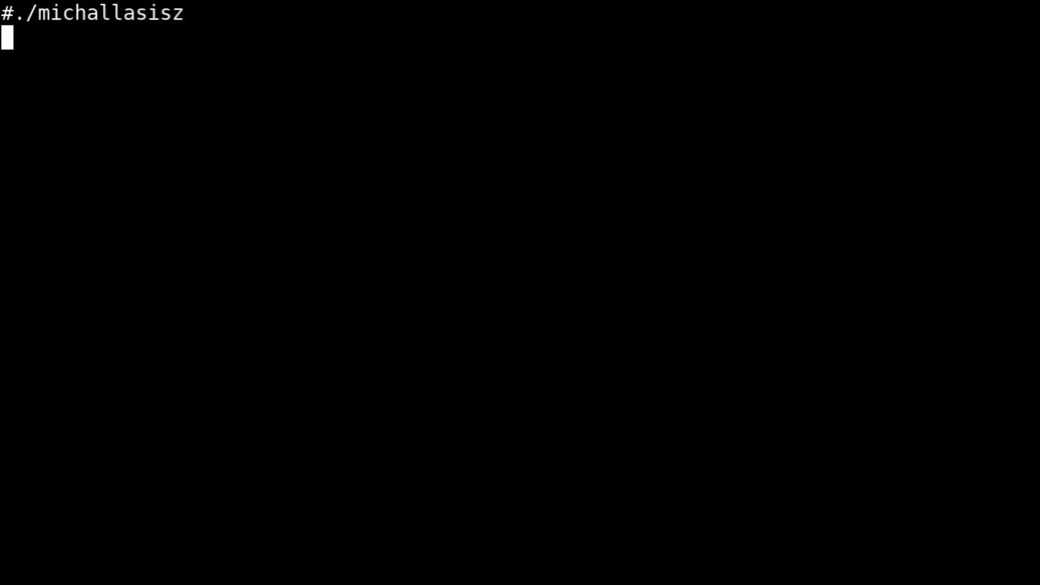
key(Return)
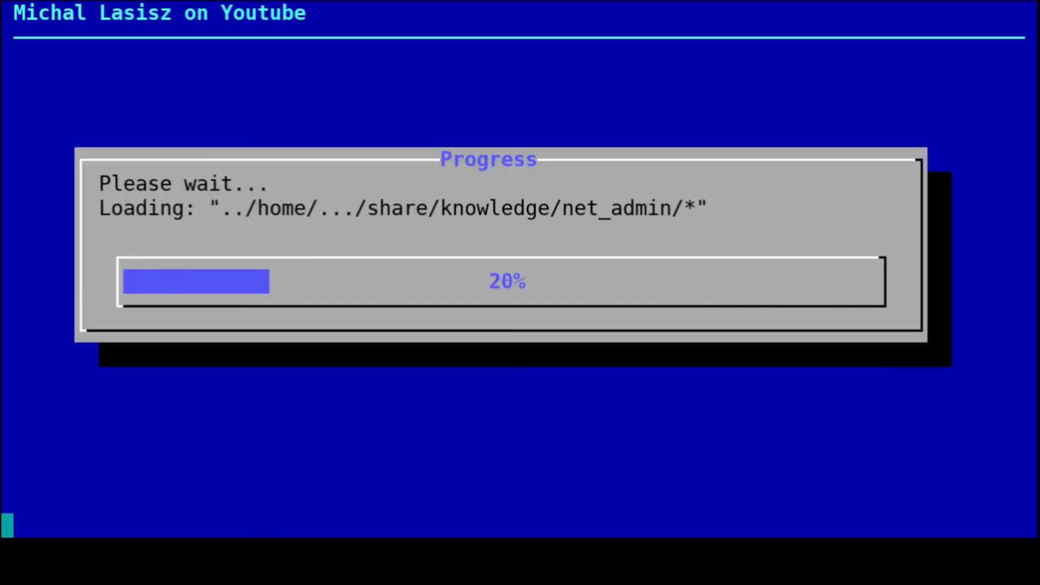